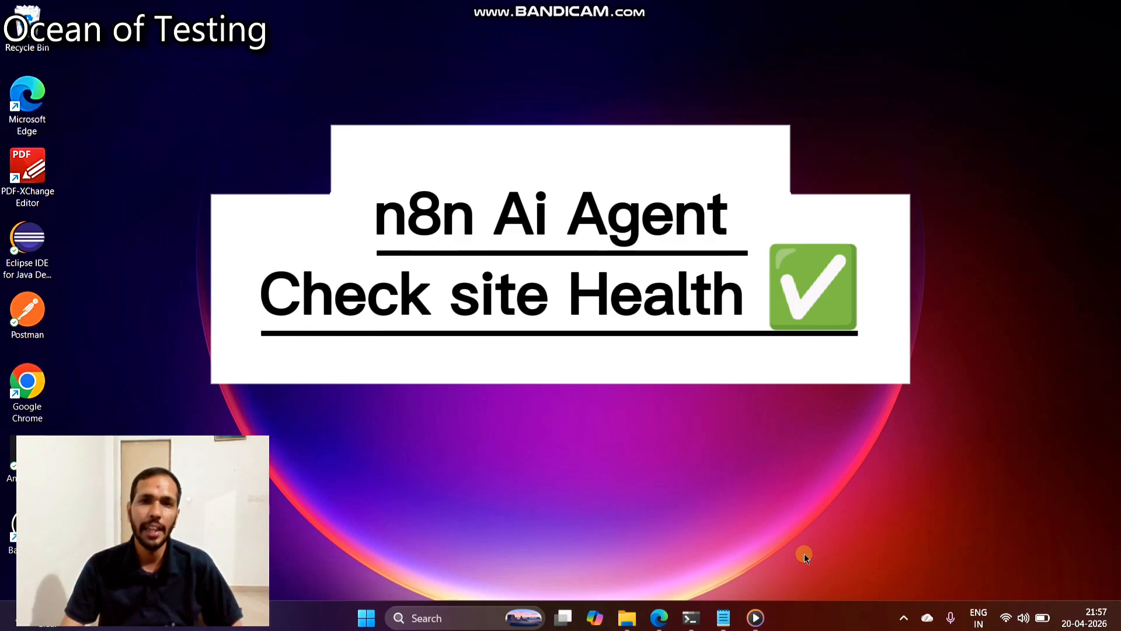
View the terminal where npx n8n is running, minimize it, and switch to the browser with the n8n workflow.
left_click(692, 618)
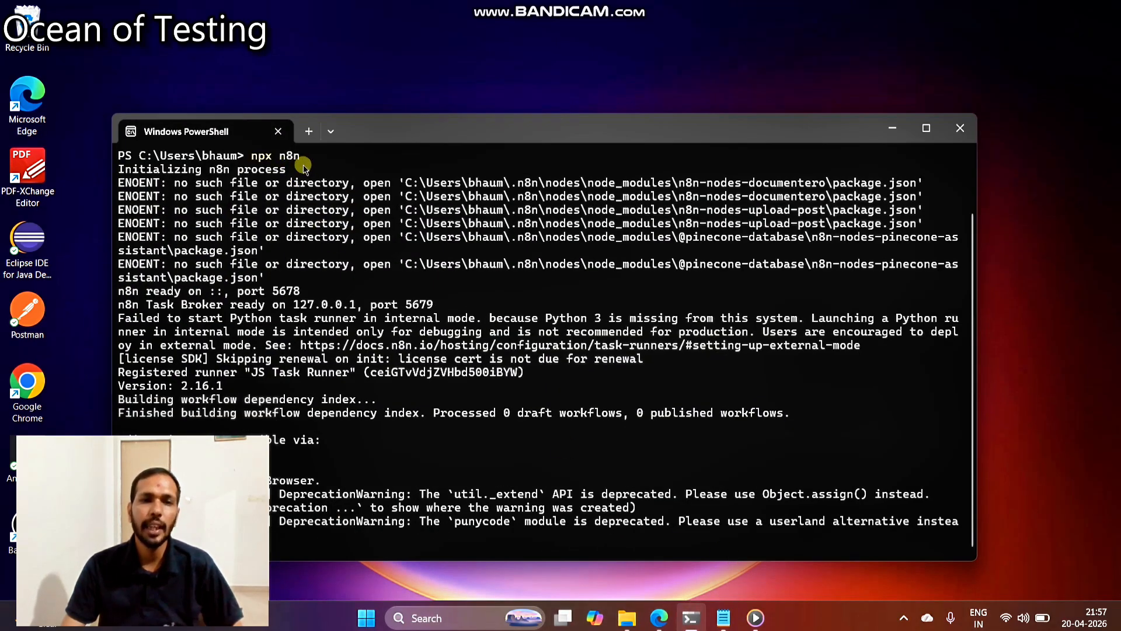
left_click(900, 136)
left_click(662, 618)
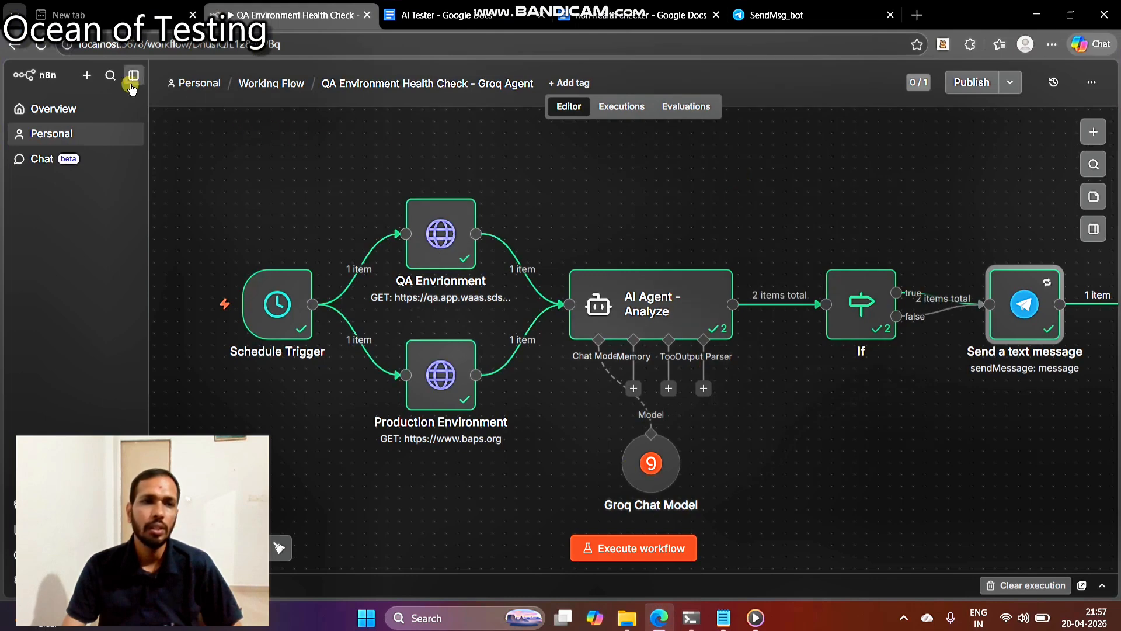
Open the QA Environment Health Check - Groq Agent workflow from the Working Flow folder of the Personal project.
left_click(187, 83)
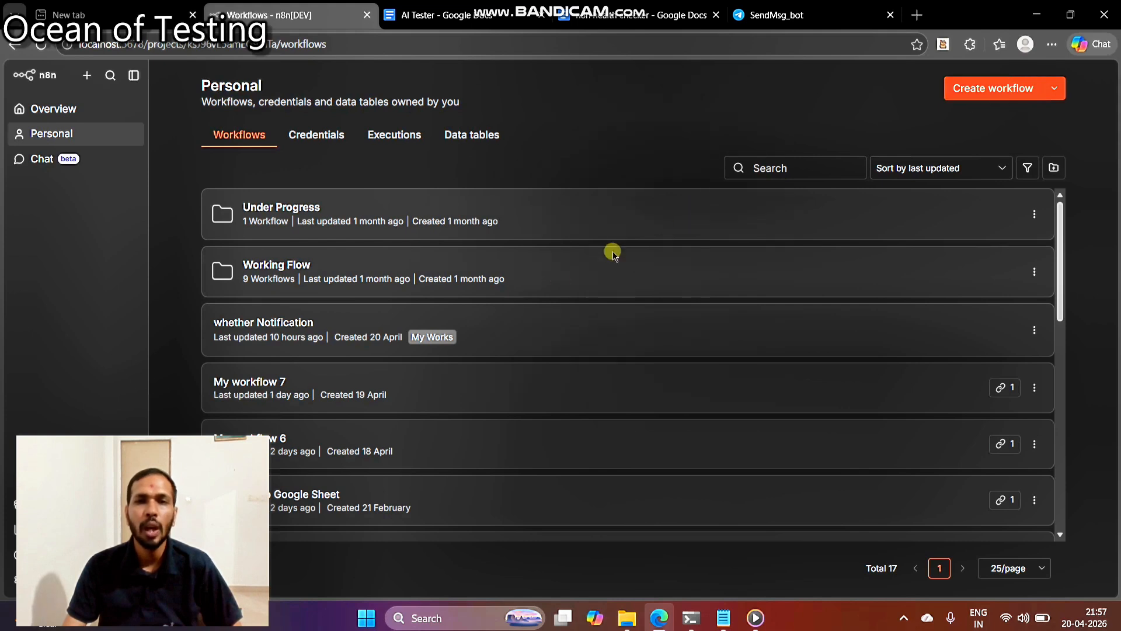
left_click(583, 273)
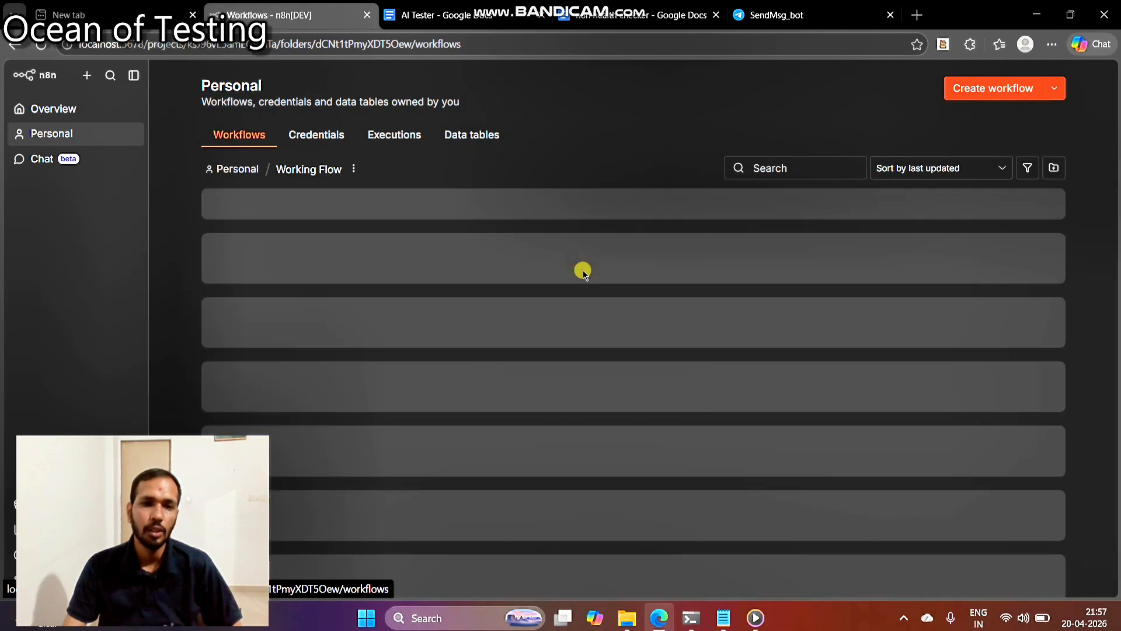
left_click(581, 268)
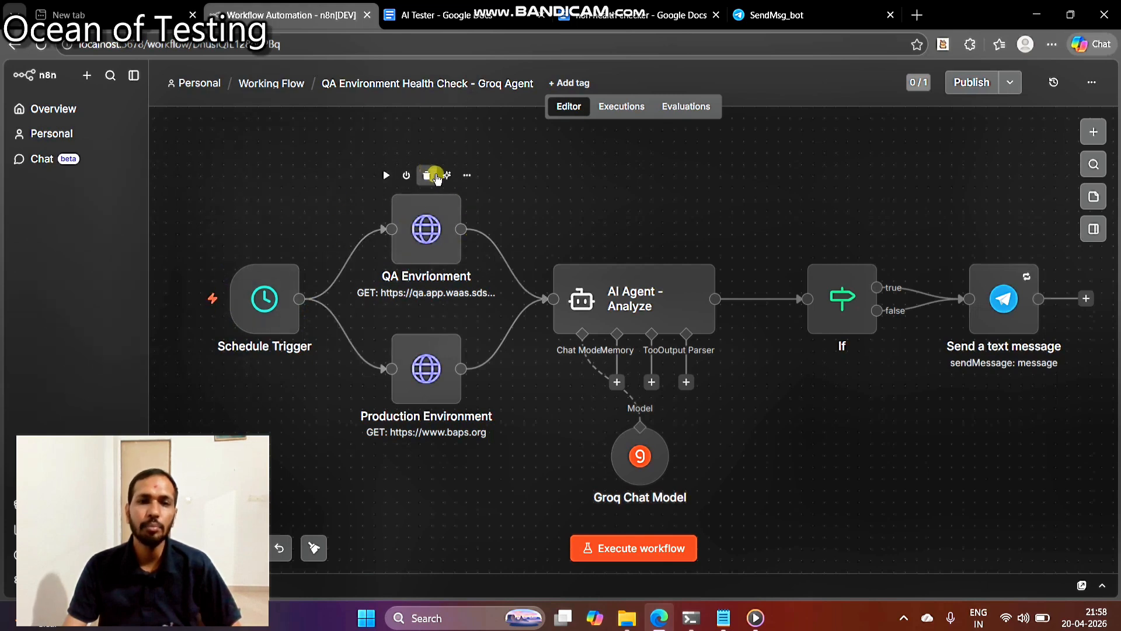
Examine the settings of the QA Envrionment request, the AI Agent - Analyze prompt, and the If condition.
double_click(433, 230)
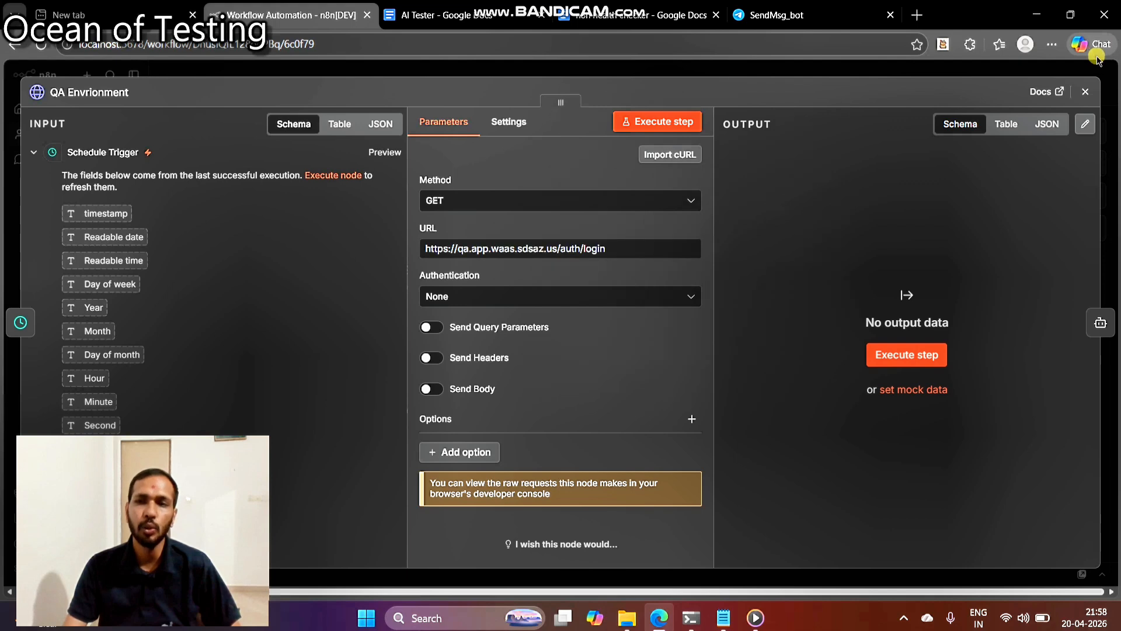
left_click(1085, 91)
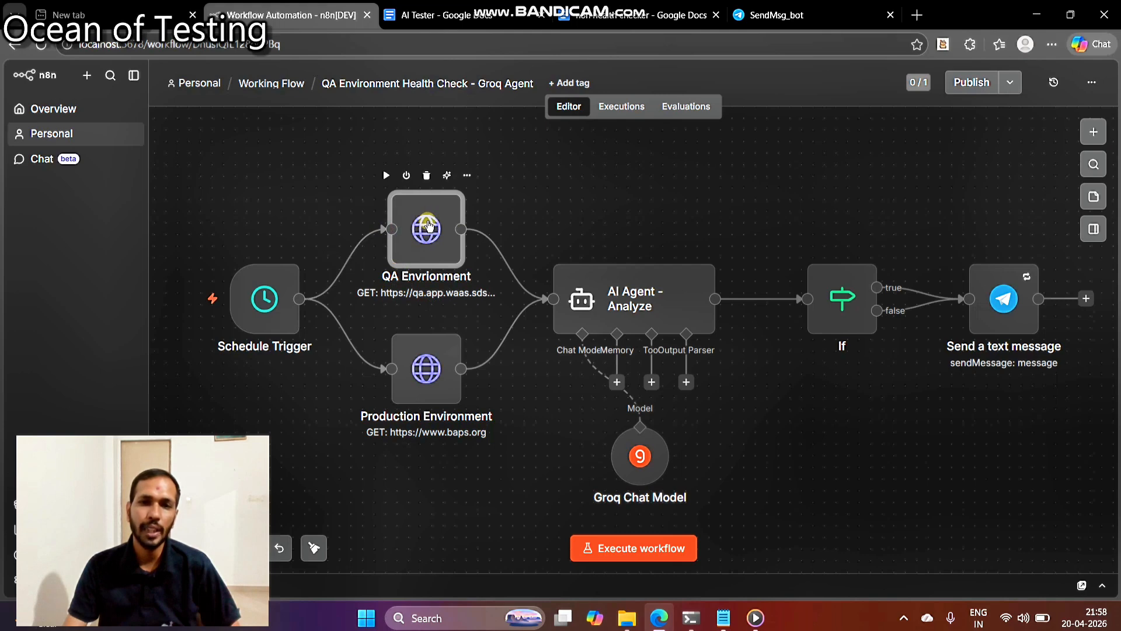
double_click(581, 296)
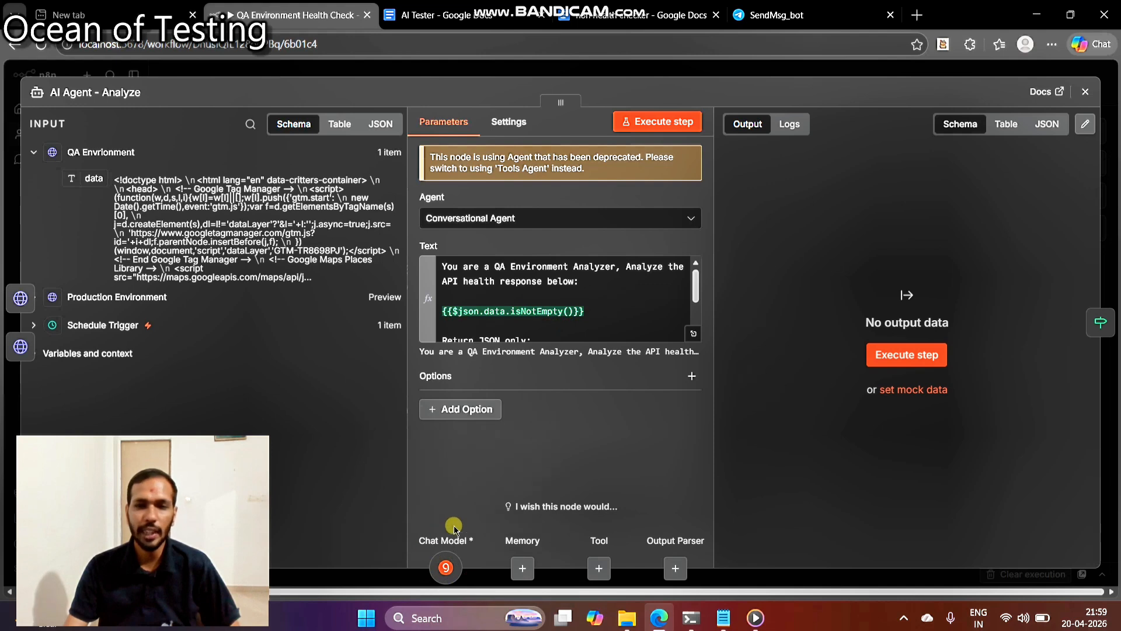
left_click(1085, 93)
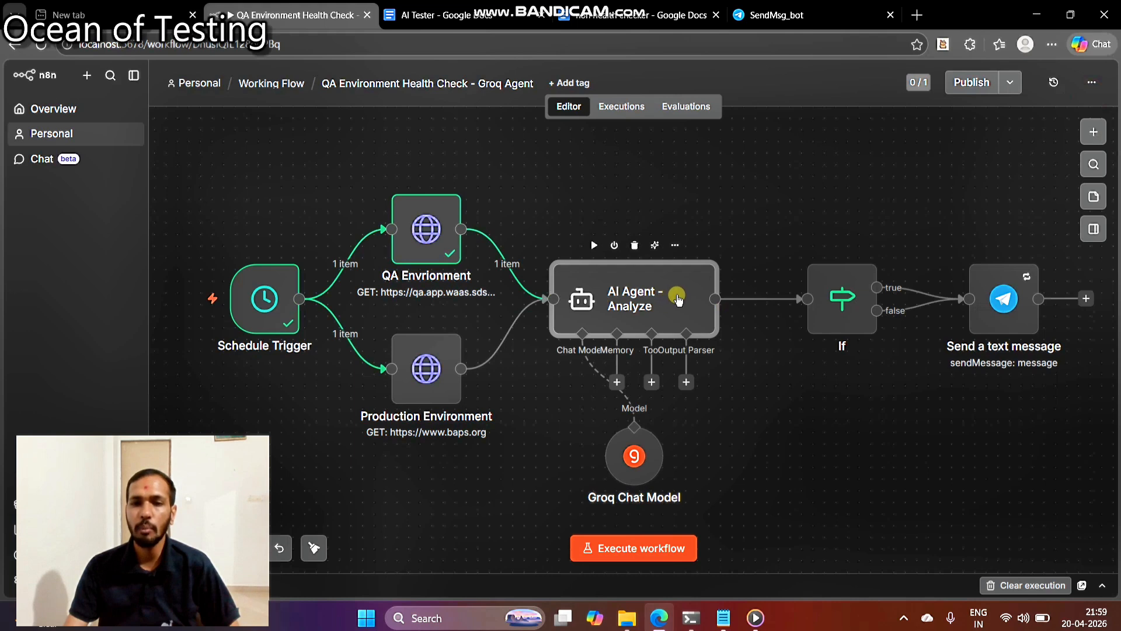
left_click(839, 301)
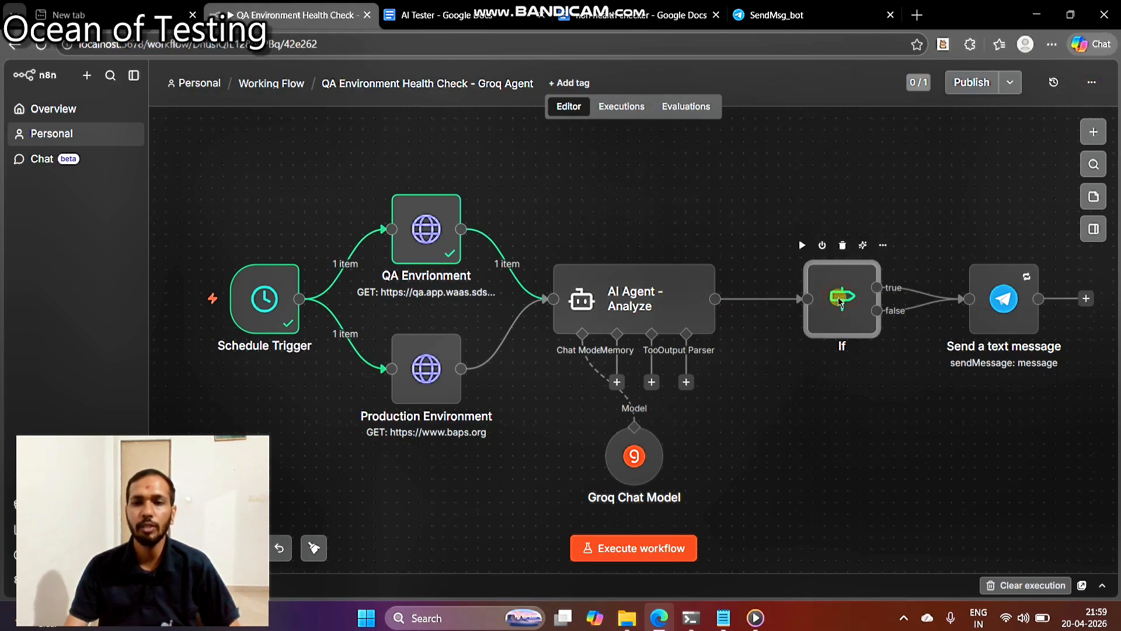
double_click(839, 301)
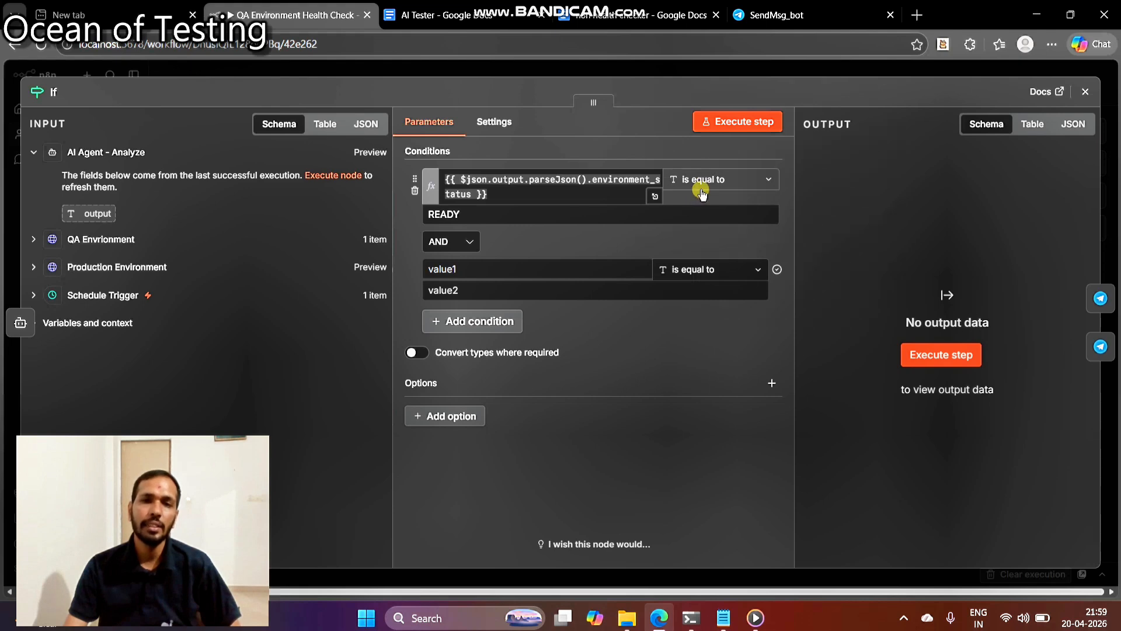
left_click(1085, 92)
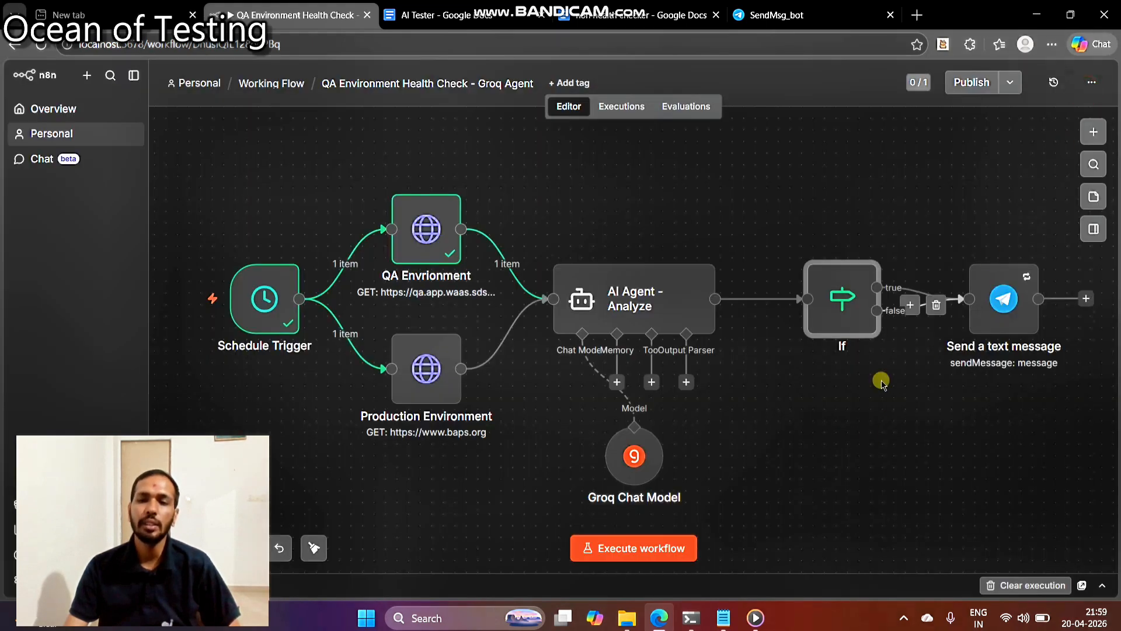
Move the If and Send a text message nodes closer to the AI Agent - Analyze node on the canvas.
left_click_drag(857, 311, 822, 310)
left_click_drag(998, 302, 941, 302)
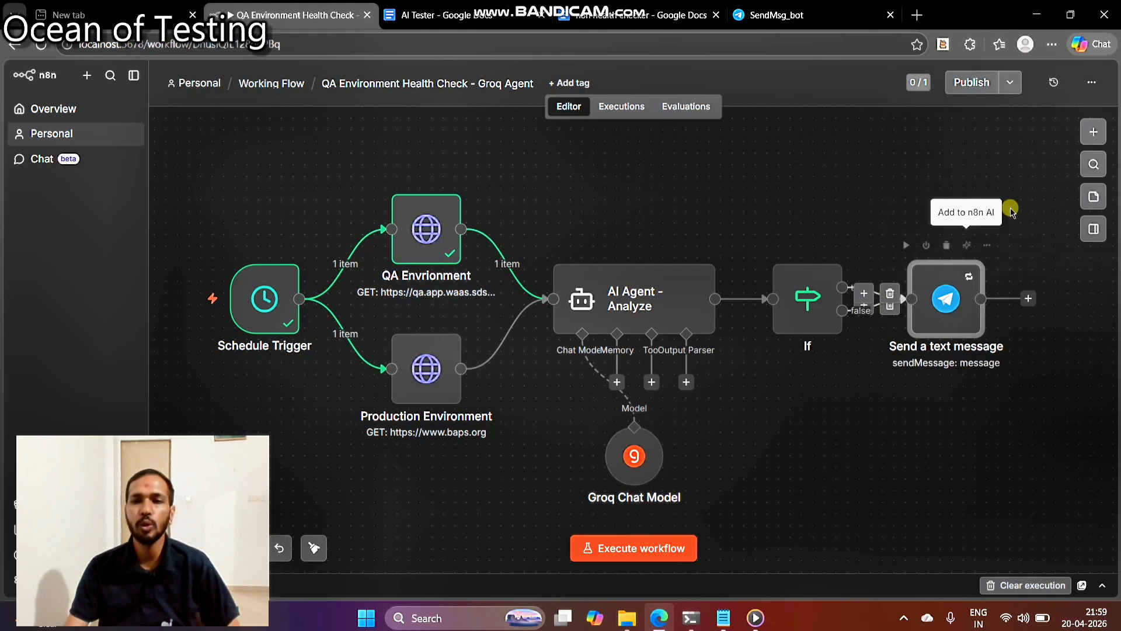
Try out a Slack message node below the Telegram node, wired to both If outputs, and delete it again.
left_click(1092, 136)
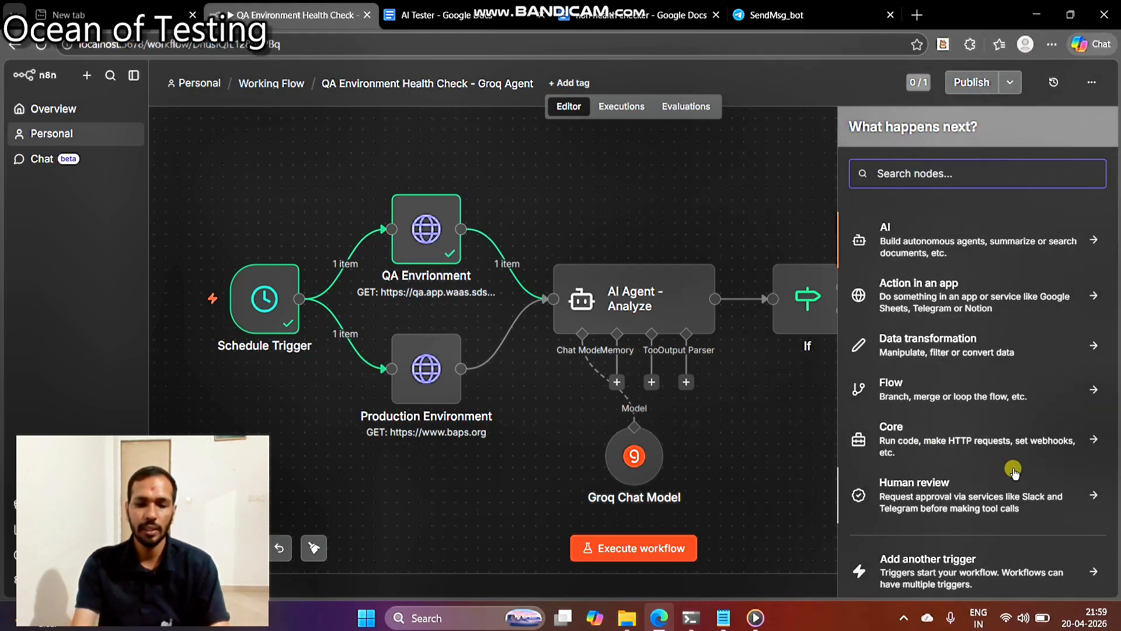
type("sla")
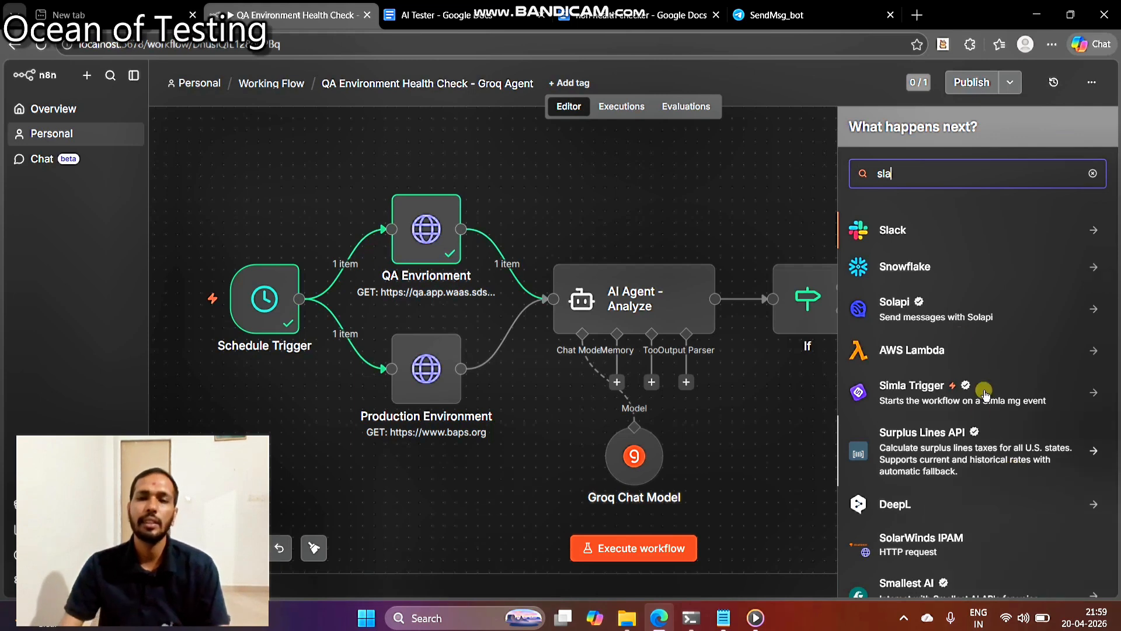
left_click(934, 234)
left_click_drag(747, 235, 1001, 421)
left_click_drag(838, 286, 947, 403)
left_click_drag(842, 311, 945, 426)
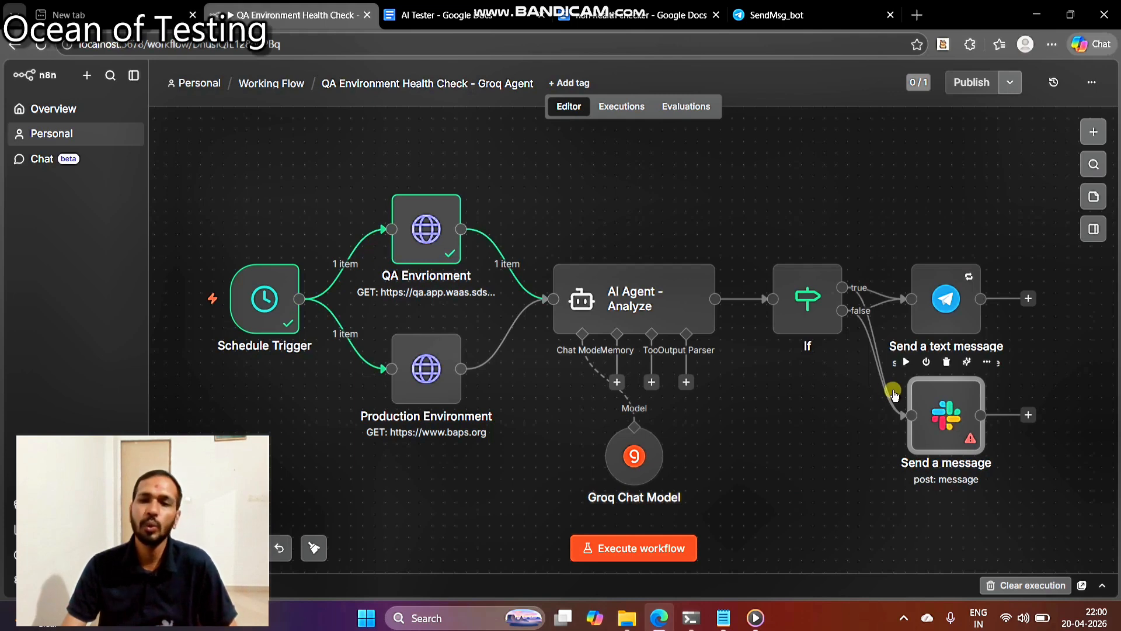
left_click(947, 361)
Execute the whole workflow, check the messages received in the SendMsg_bot Telegram chat, and return to the workflow.
left_click(617, 549)
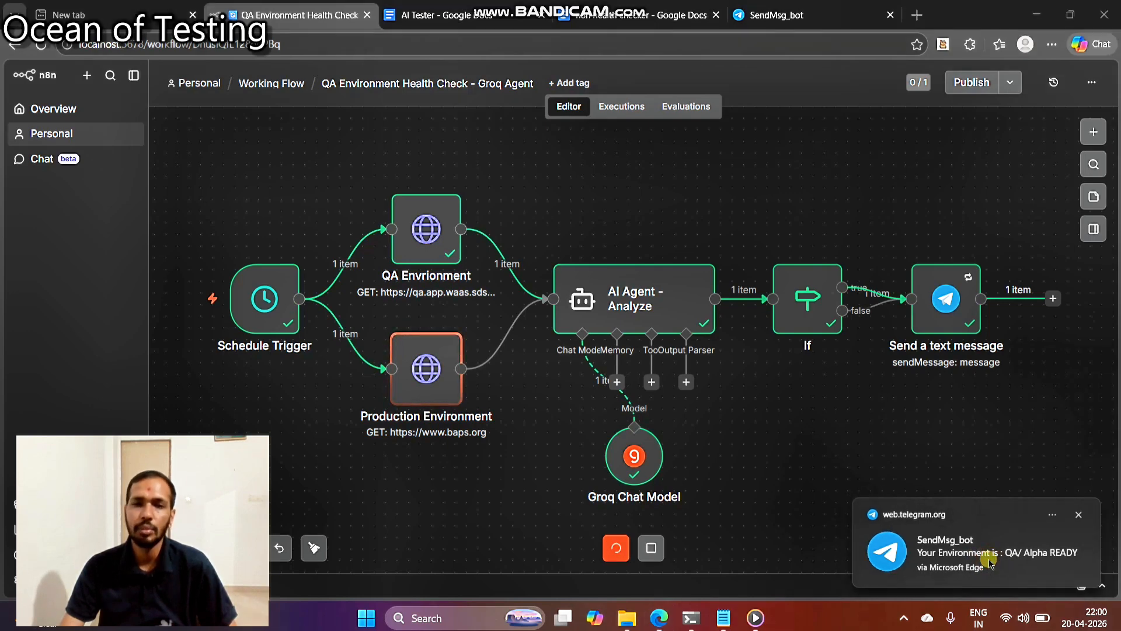
left_click(991, 560)
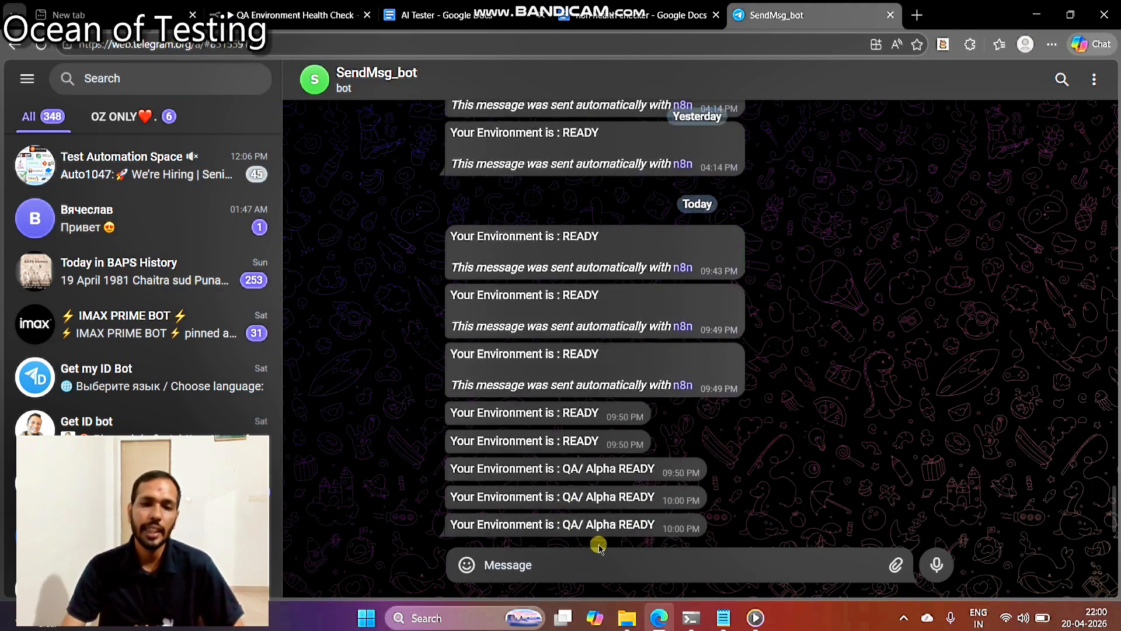
left_click(303, 16)
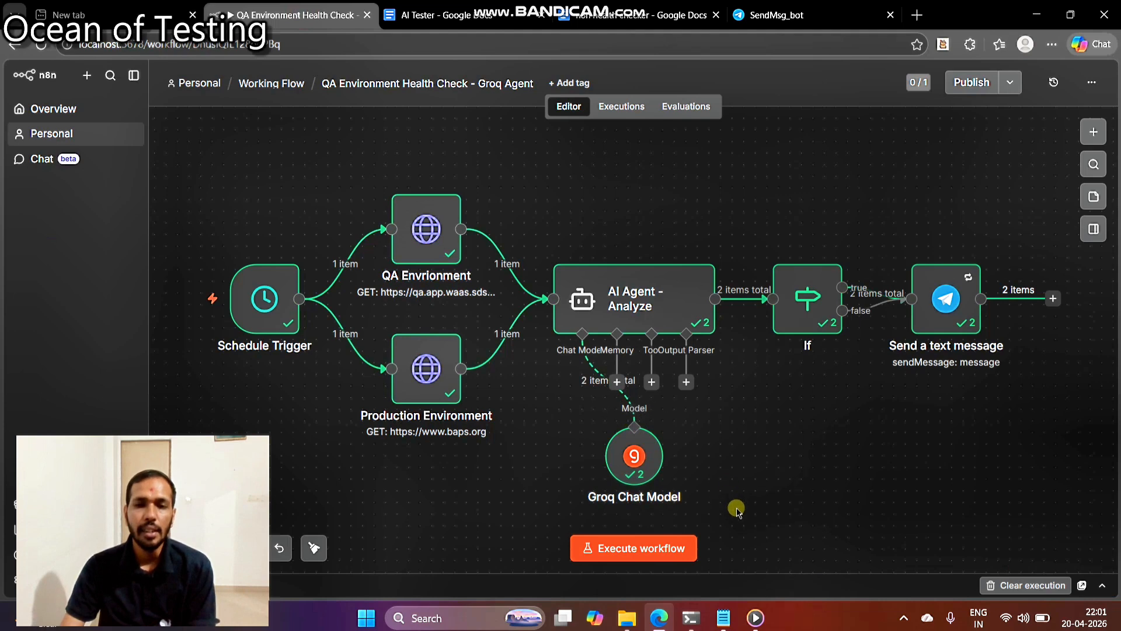
Move the Groq Chat Model node so it sits just below the Chat Model connector of the AI Agent.
left_click_drag(635, 456, 547, 421)
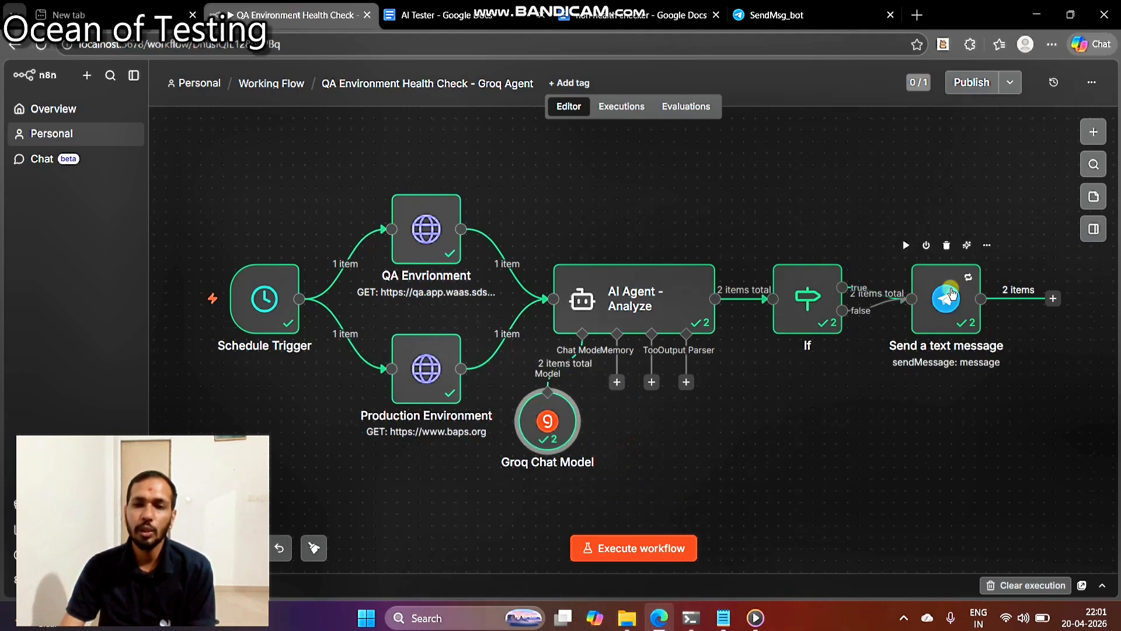
Shorten the Telegram node's message text to "Your Environment is : QA" followed by the environment_status expression.
left_click(952, 292)
double_click(943, 300)
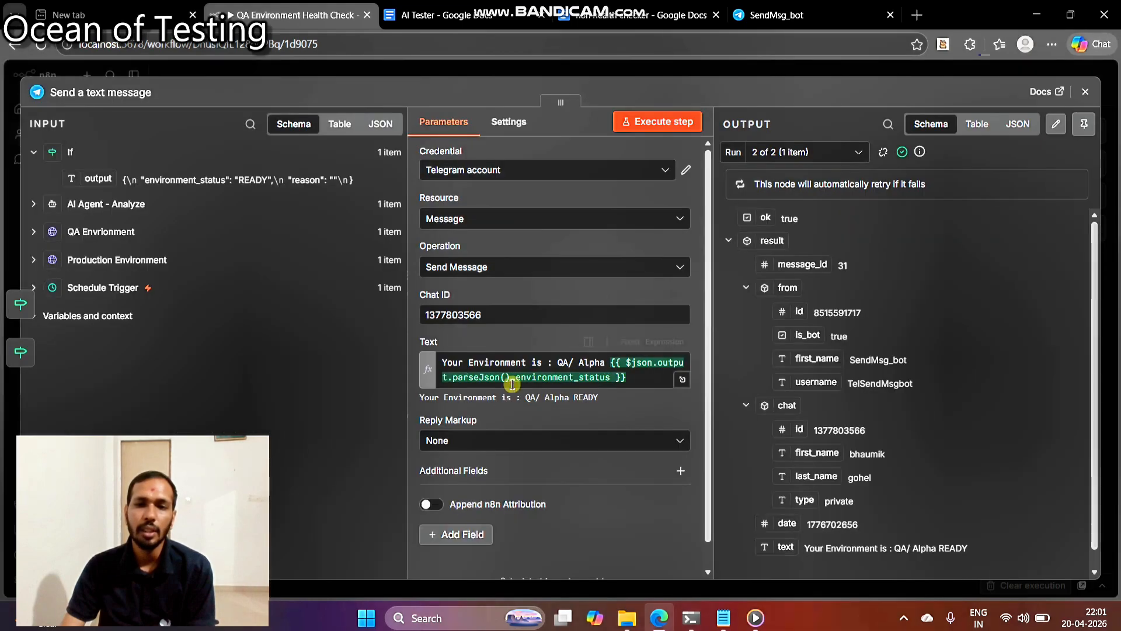
left_click_drag(608, 362, 569, 363)
key("BackSpace")
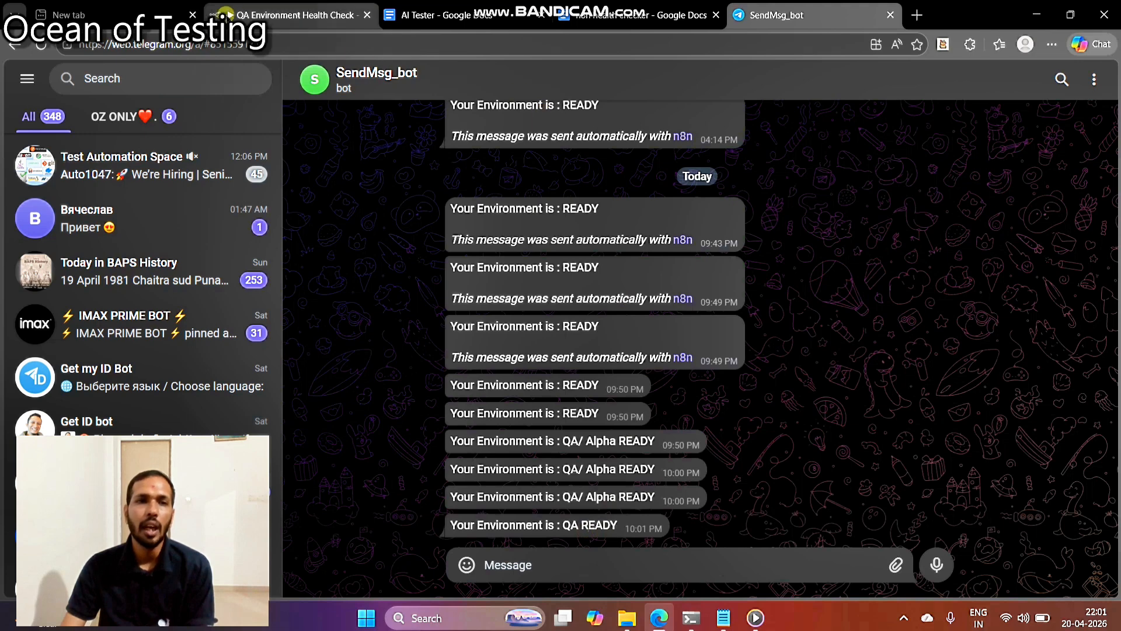
Return from the Telegram chat to the n8n workflow and close the Send a text message node's settings.
left_click(145, 9)
left_click(232, 11)
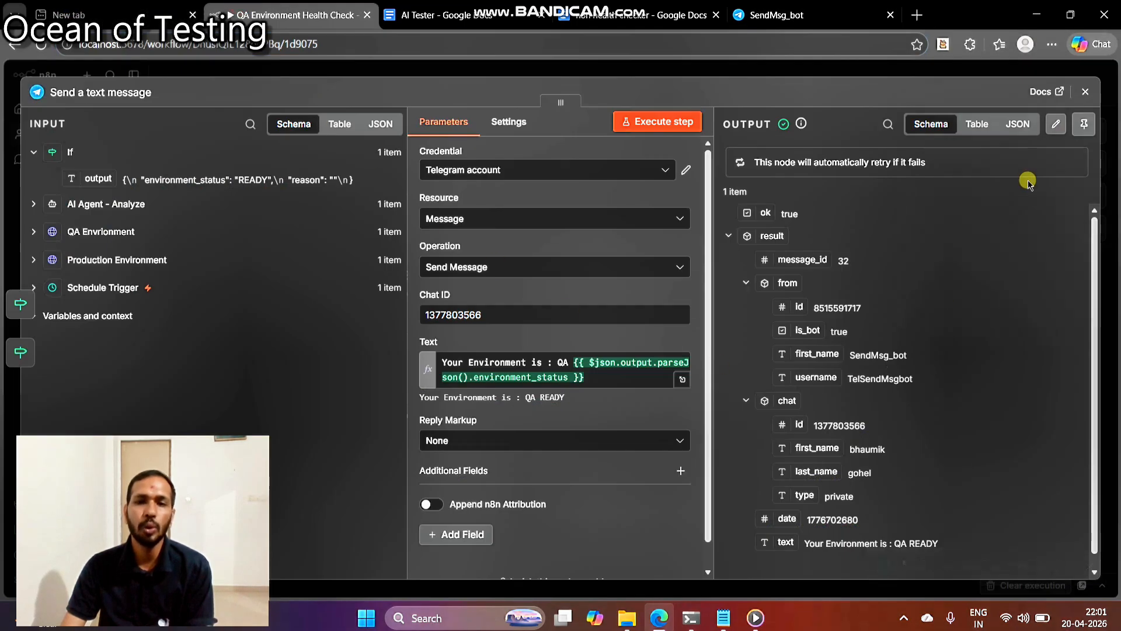
left_click(1085, 92)
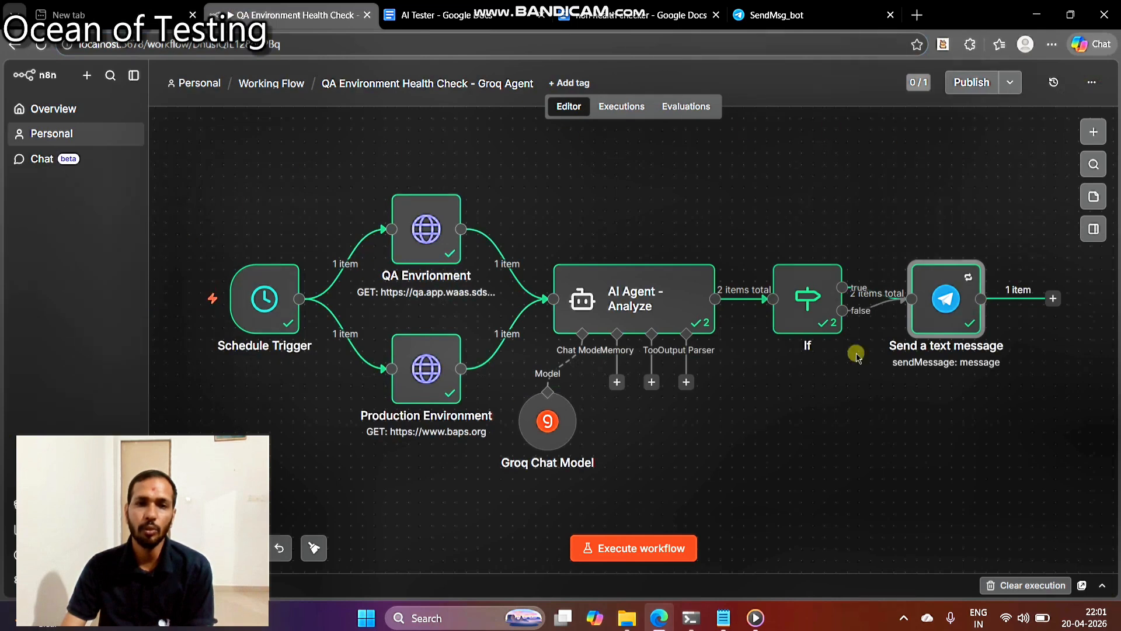